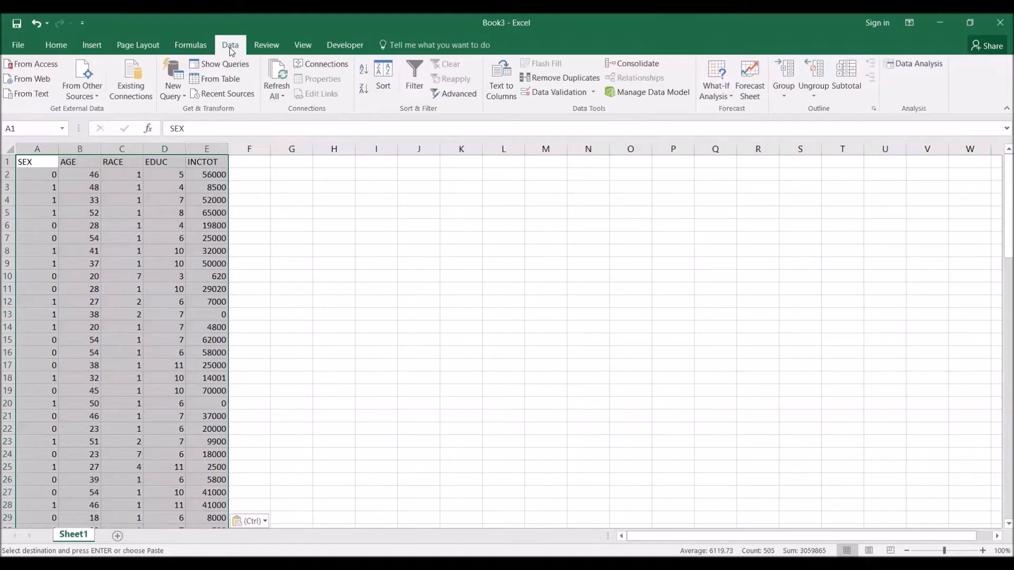
# - Start a Regression analysis and set the Input Y Range to the INCTOT column, $E$1:$E$101
pyautogui.click(910, 66)
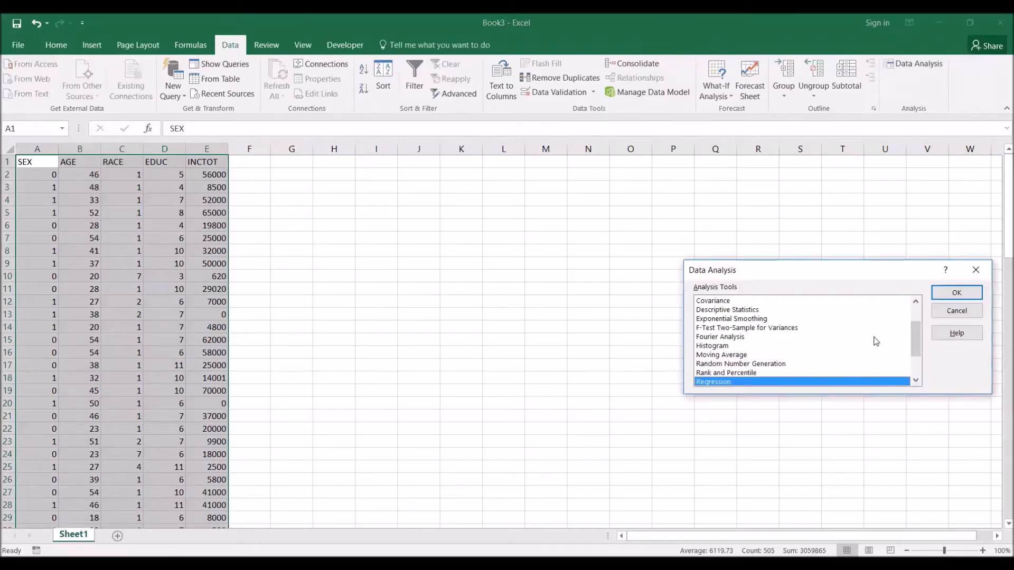
pyautogui.click(955, 293)
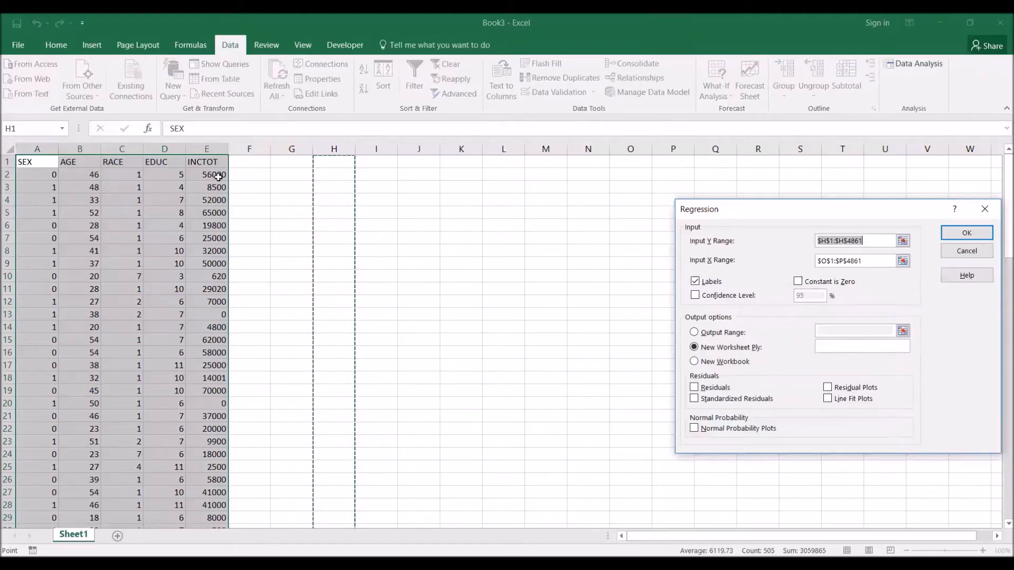
pyautogui.click(206, 147)
pyautogui.click(208, 163)
pyautogui.scroll(-20, 445, 295)
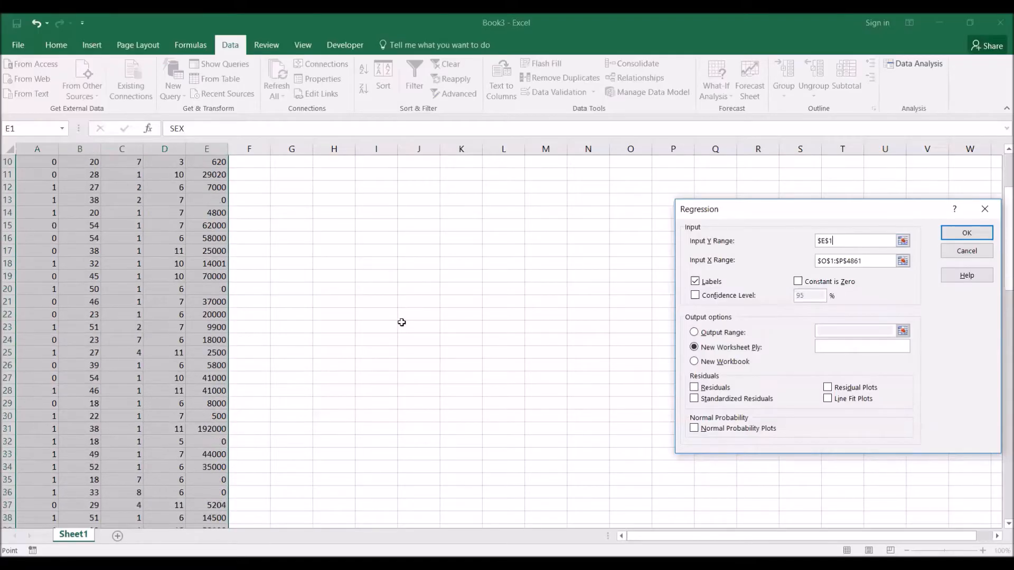
pyautogui.scroll(-5, 324, 378)
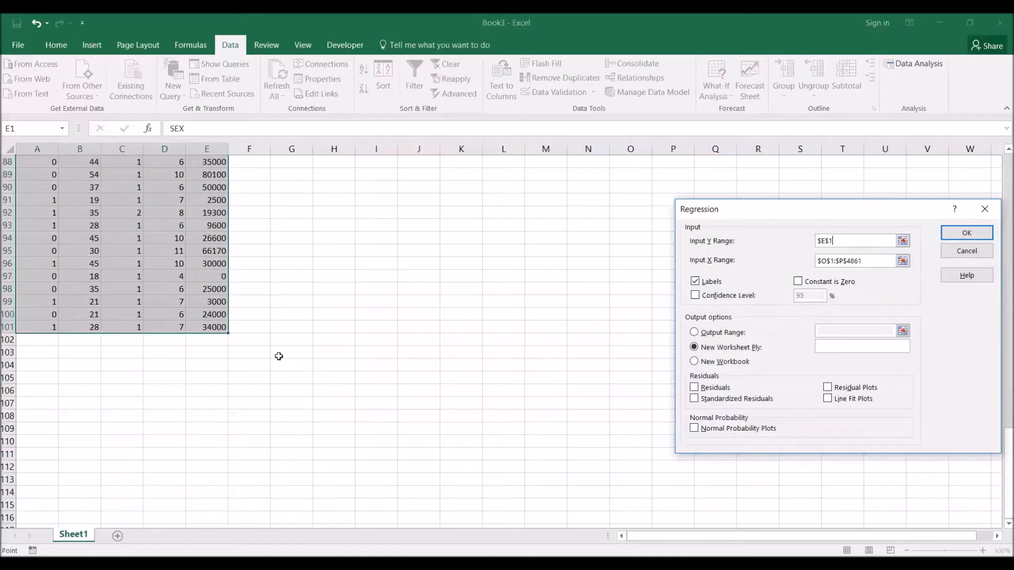
pyautogui.keyDown('shift'); pyautogui.click(215, 330); pyautogui.keyUp('shift')
pyautogui.scroll(8, 433, 387)
pyautogui.scroll(20, 432, 387)
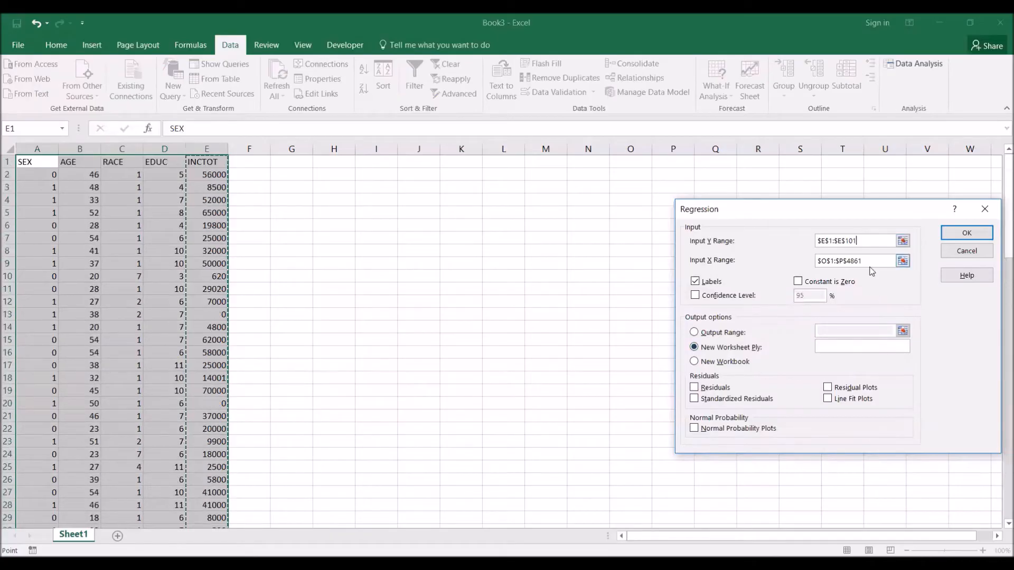
# - Replace the regression's Input X Range with the SEX and AGE columns, $A$1:$B$101
pyautogui.moveTo(877, 262); pyautogui.dragTo(799, 260)
pyautogui.press('Delete')
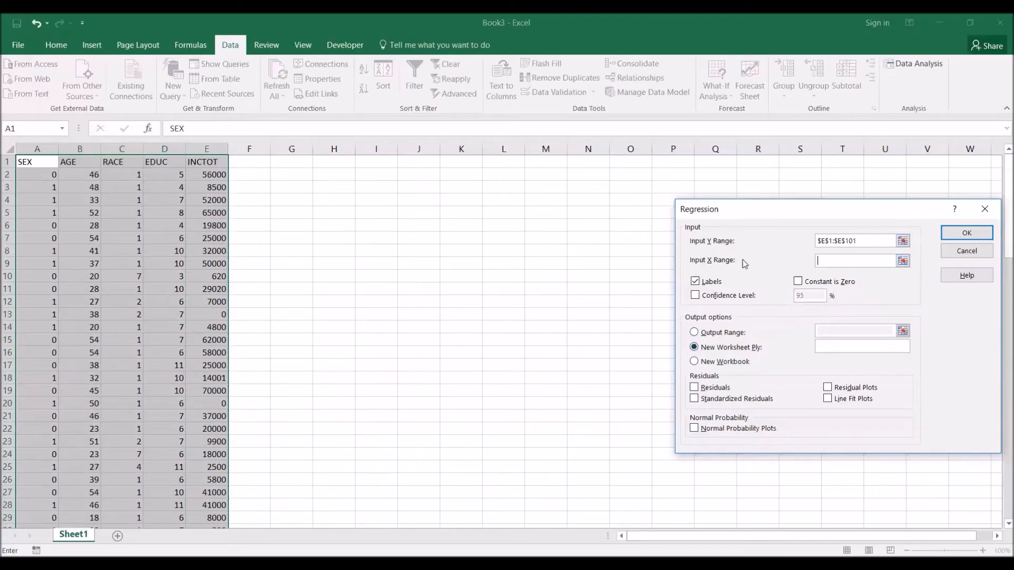
pyautogui.click(39, 162)
pyautogui.moveTo(39, 162); pyautogui.dragTo(179, 517)
pyautogui.moveTo(84, 469); pyautogui.dragTo(87, 505)
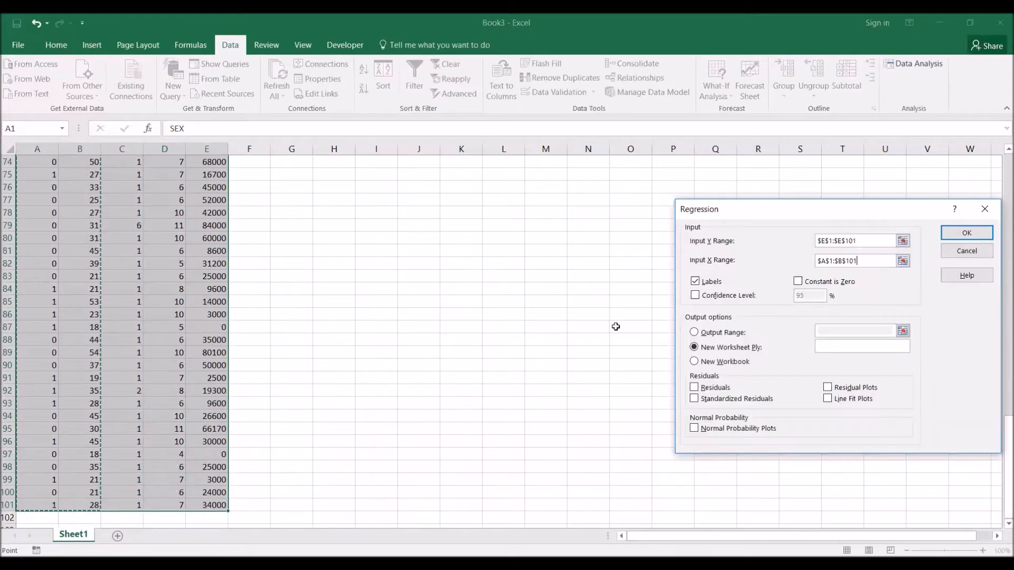
pyautogui.scroll(8, 614, 332)
pyautogui.scroll(16, 614, 338)
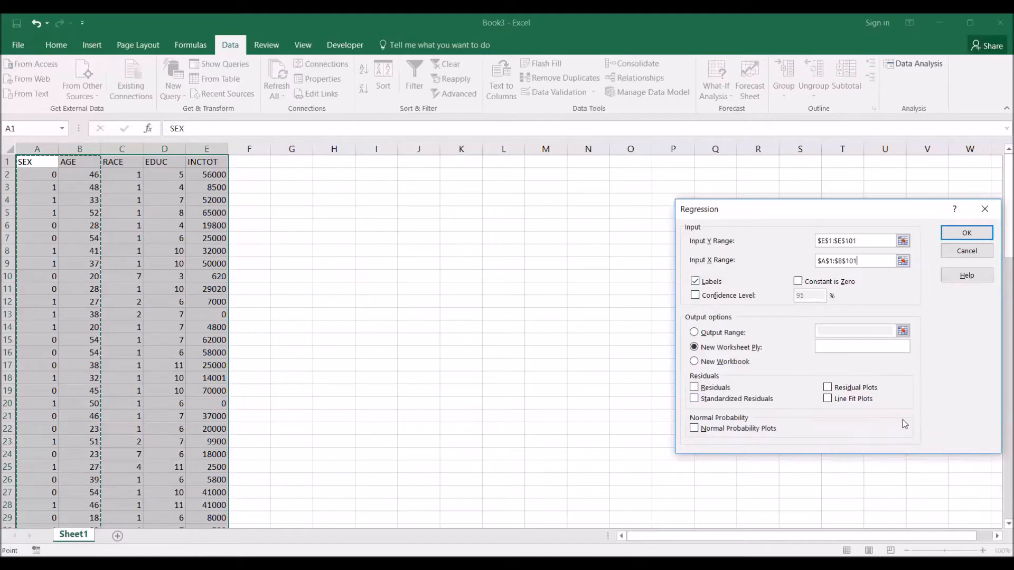
# - Enable the 95% confidence level and Residuals output, and run the regression to a new worksheet
pyautogui.click(694, 296)
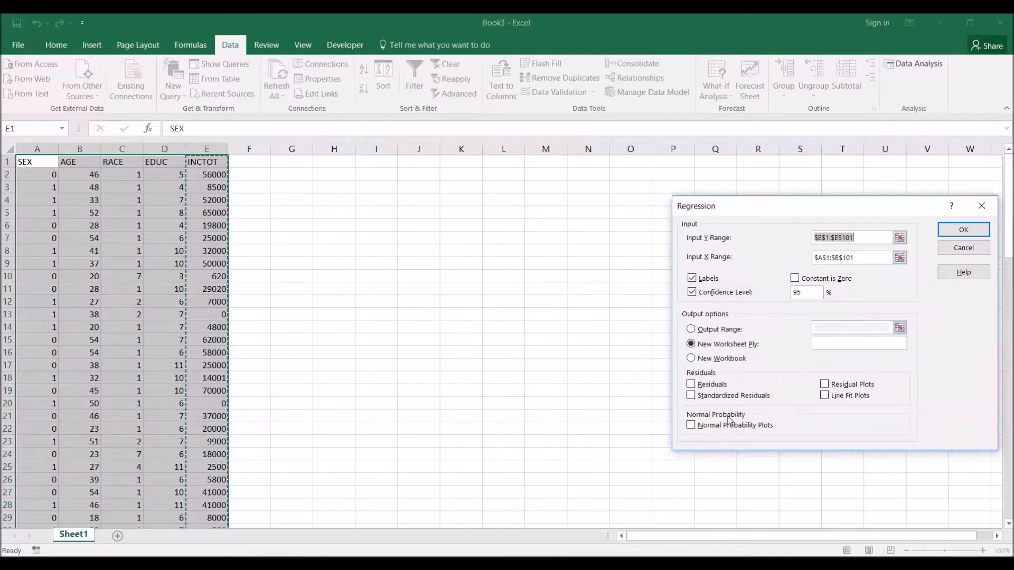
pyautogui.click(691, 385)
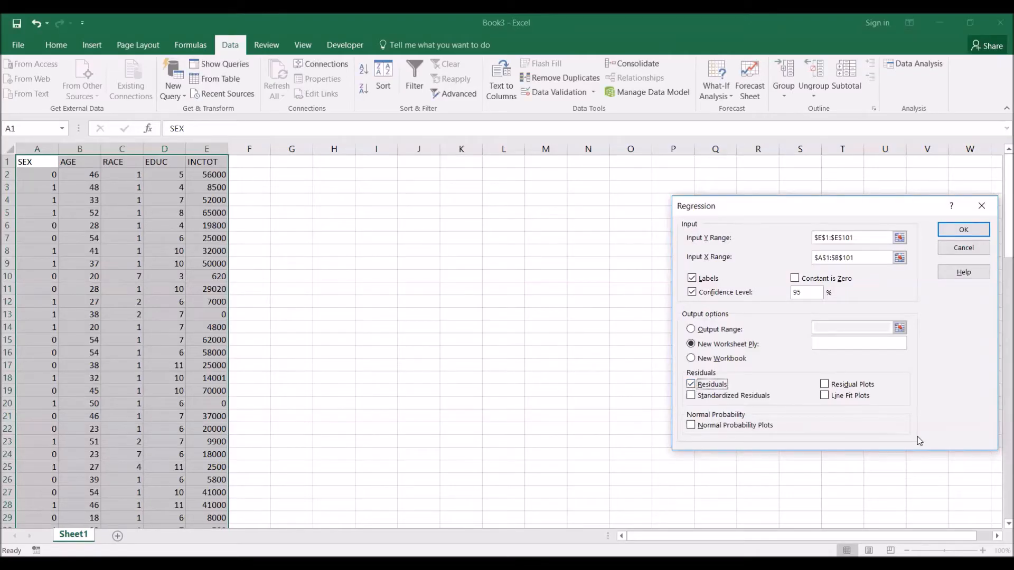
pyautogui.click(953, 234)
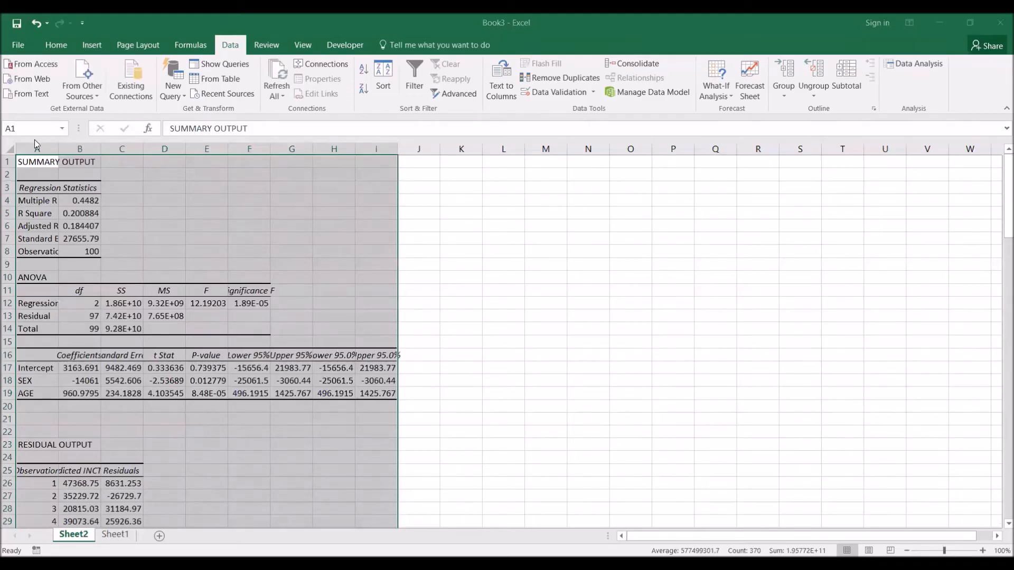
# - AutoFit the widths of columns A through I on the regression output sheet
pyautogui.moveTo(33, 150); pyautogui.dragTo(396, 151)
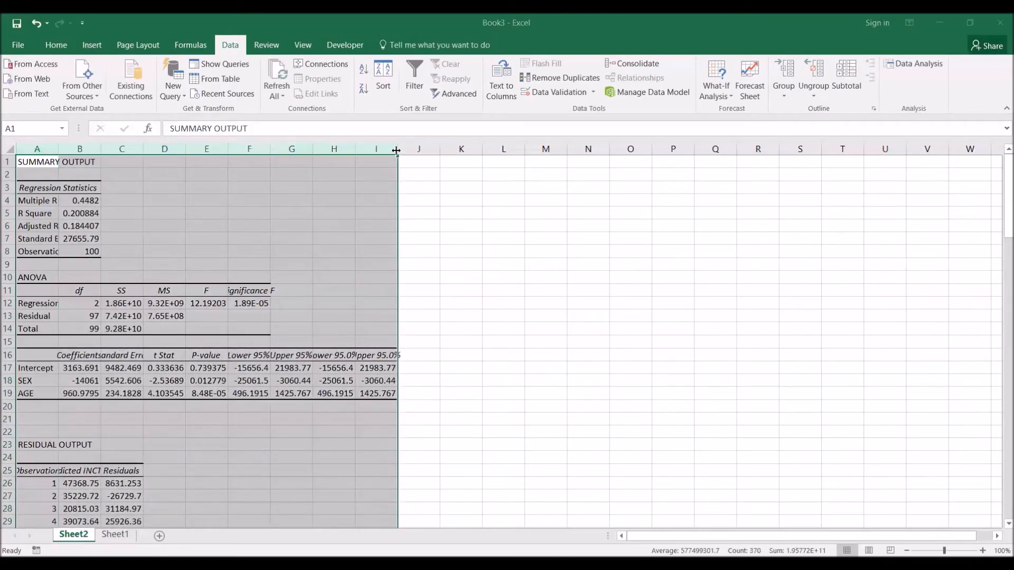
pyautogui.doubleClick(397, 150)
pyautogui.click(504, 445)
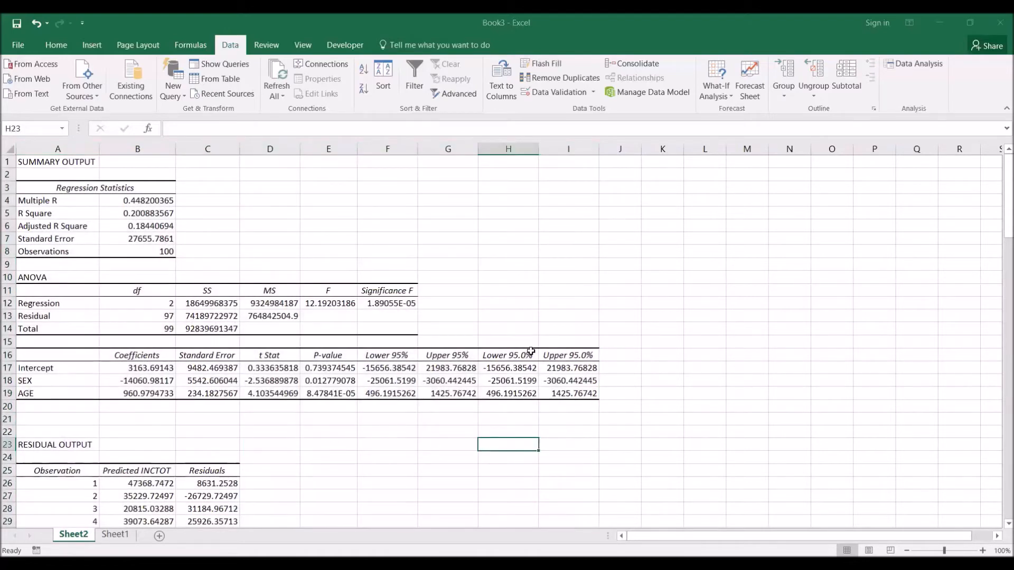
# - Add the header "Predicted" in cell F1 of Sheet1
pyautogui.scroll(-4, 520, 356)
pyautogui.scroll(-1, 520, 357)
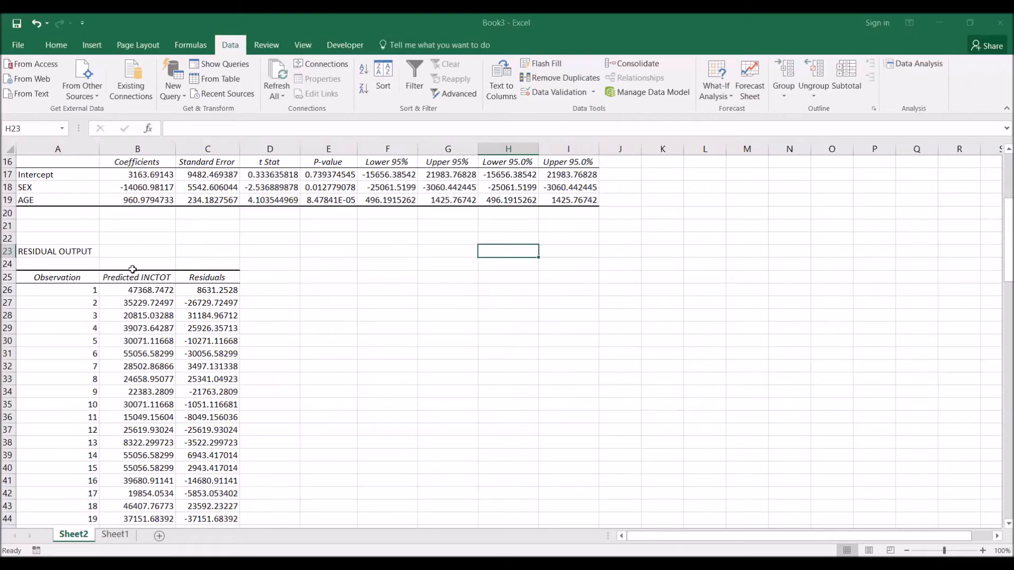
pyautogui.click(257, 238)
pyautogui.scroll(1, 211, 264)
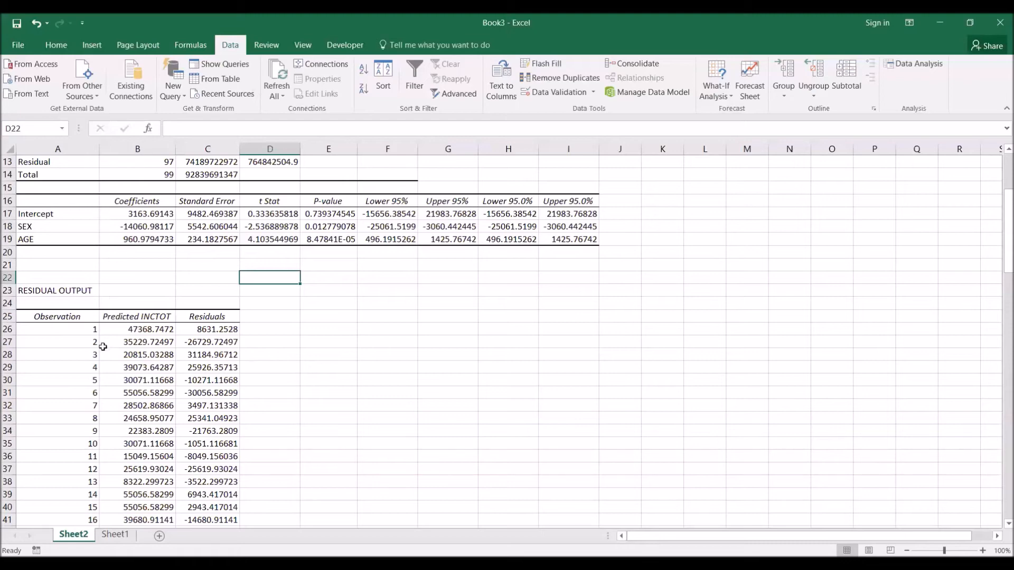
pyautogui.click(115, 535)
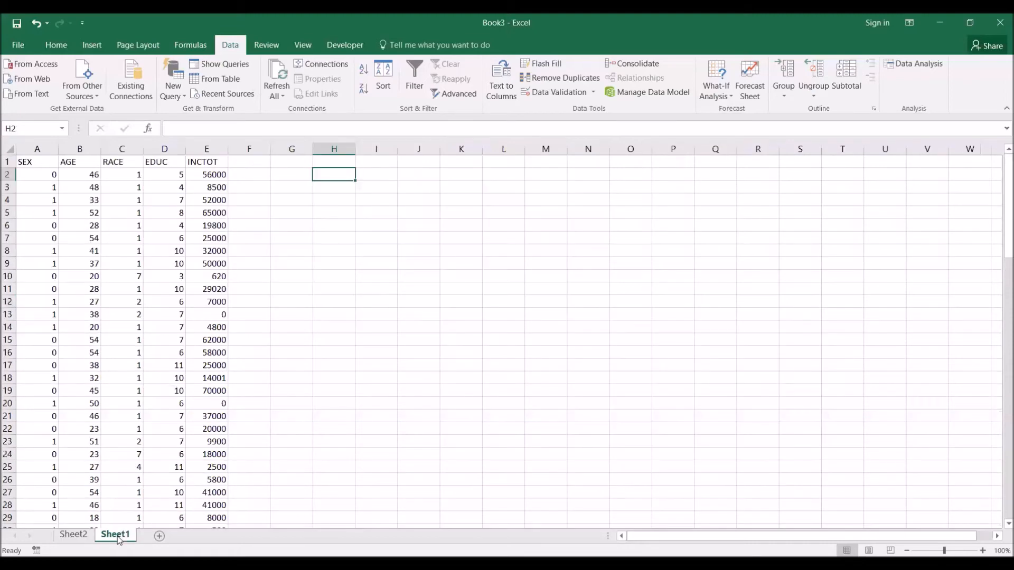
pyautogui.click(249, 161)
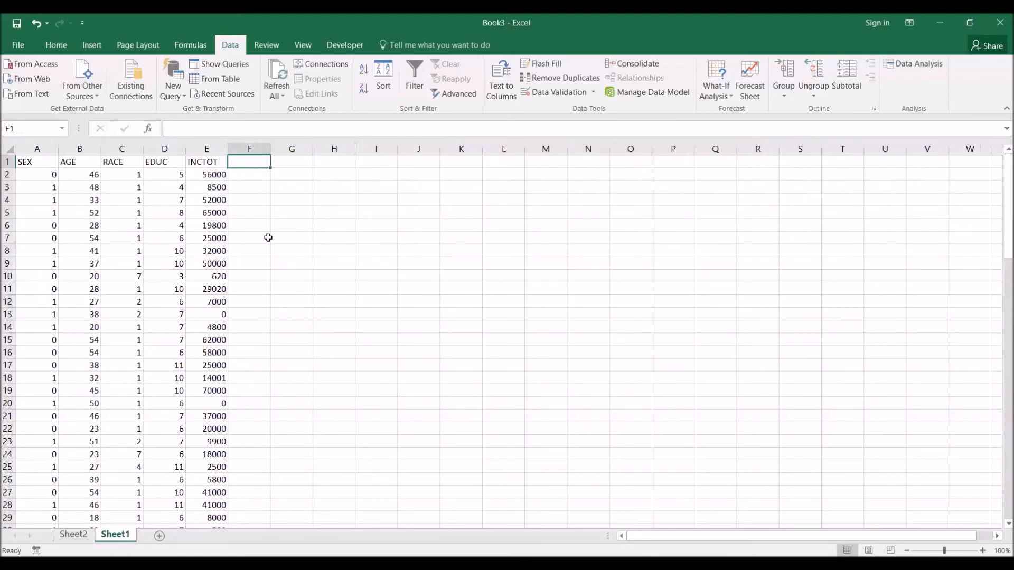
pyautogui.write('Predicted')
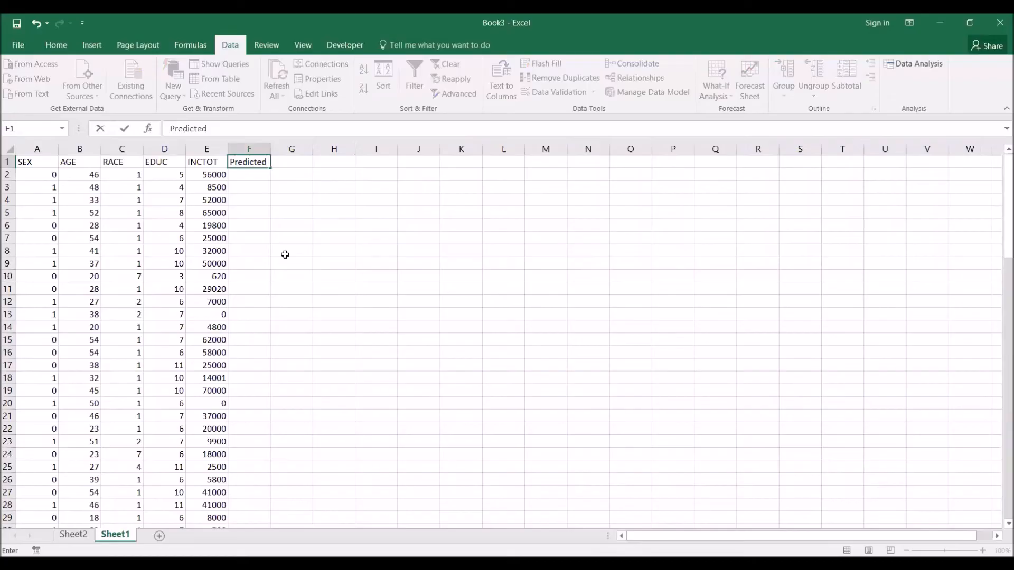
pyautogui.press('Return')
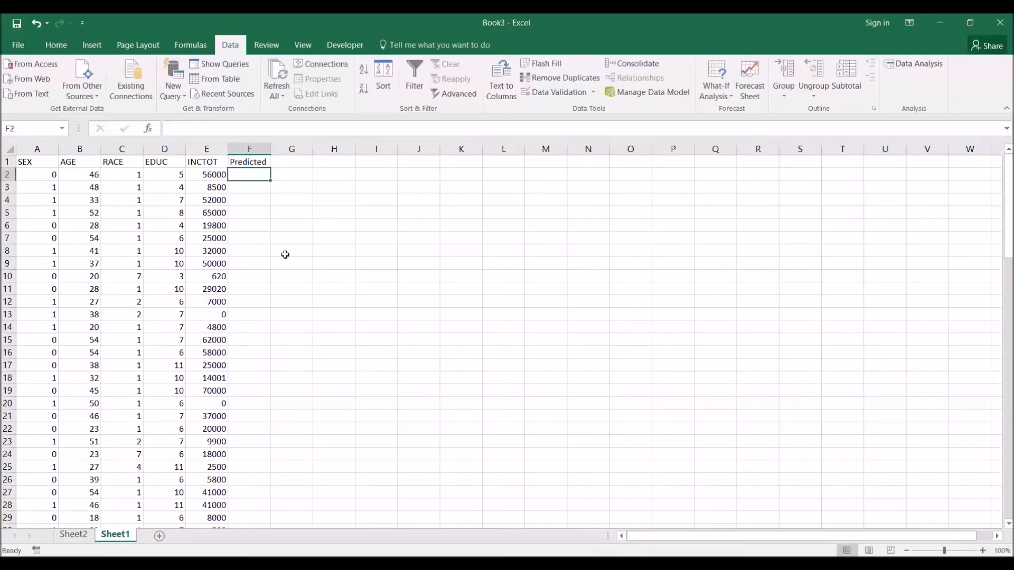
# - Begin the prediction formula in F2 with the row-locked intercept reference, =Sheet2!B$17+
pyautogui.write('=')
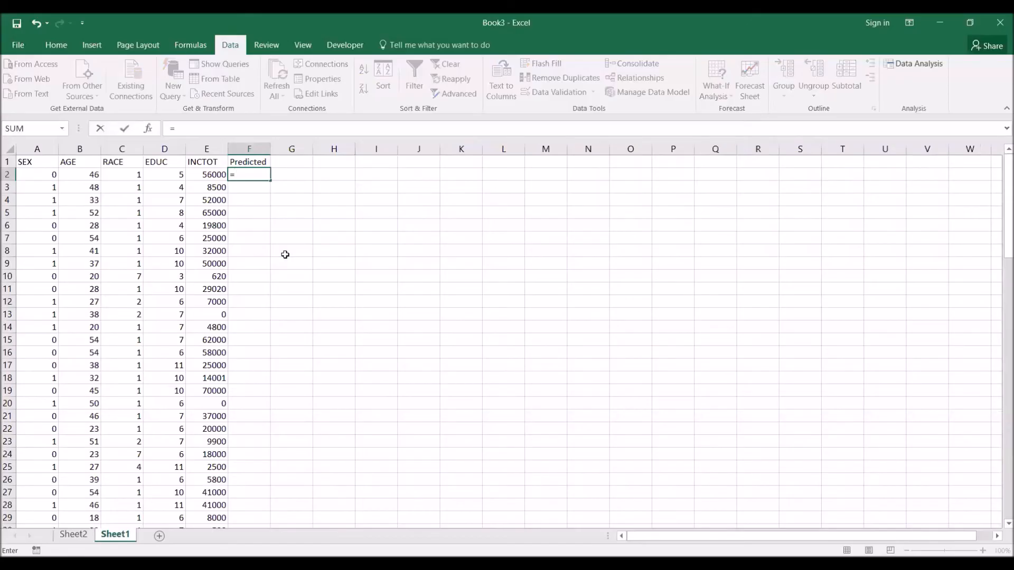
pyautogui.write('S')
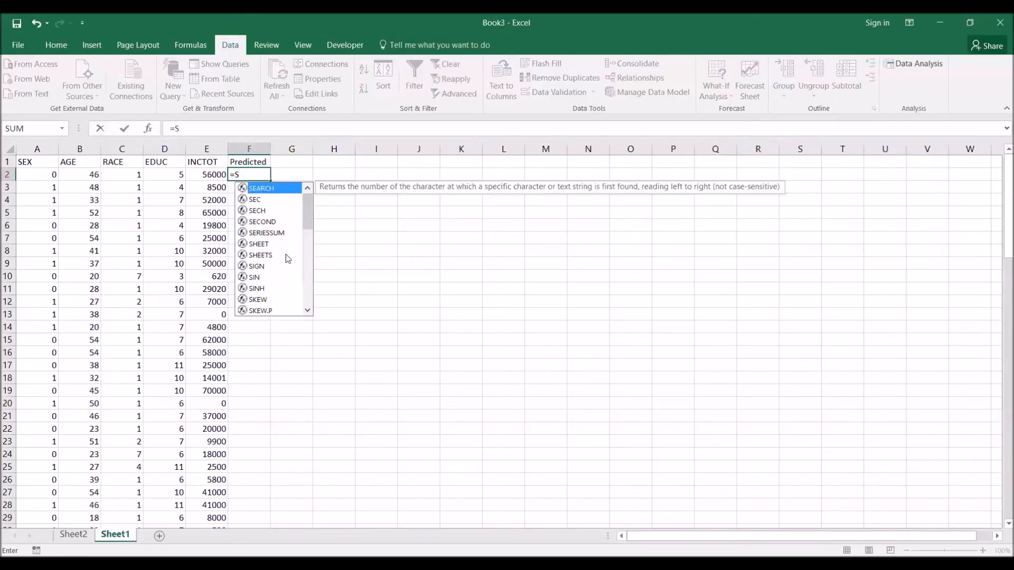
pyautogui.write('heet2')
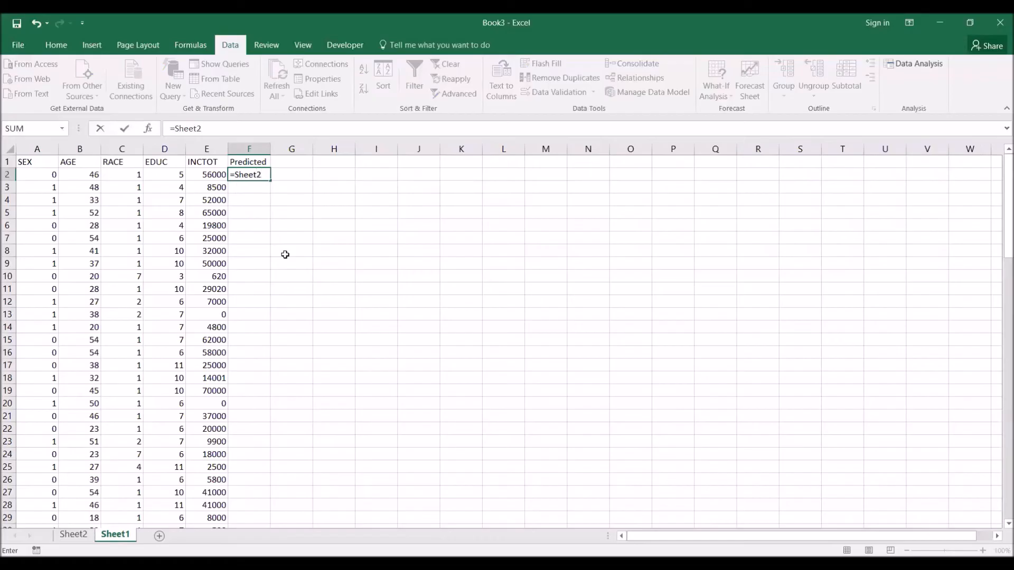
pyautogui.write('!B17')
pyautogui.press('F2')
pyautogui.write('$')
pyautogui.write('+')
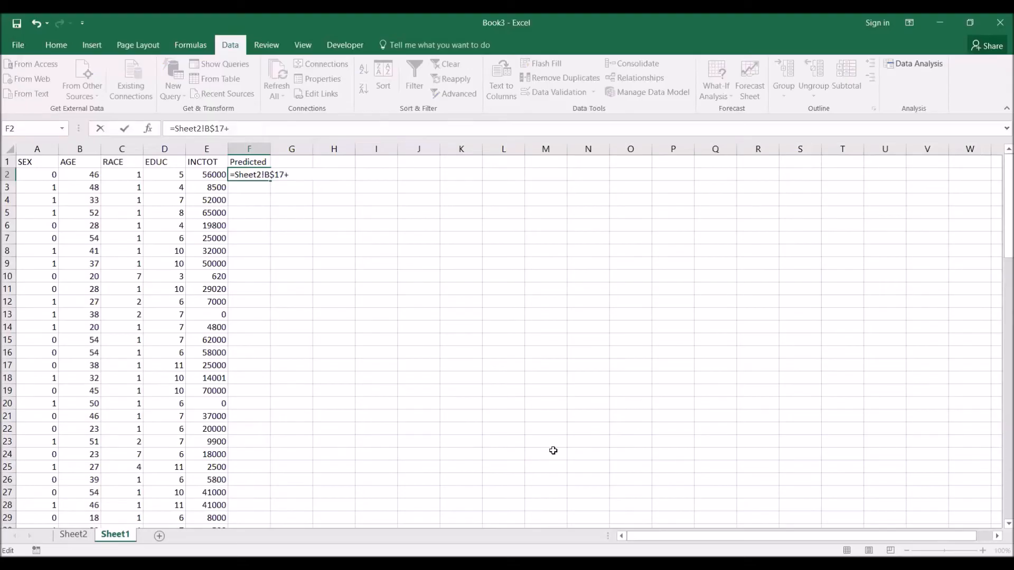
pyautogui.write('Sheet2')
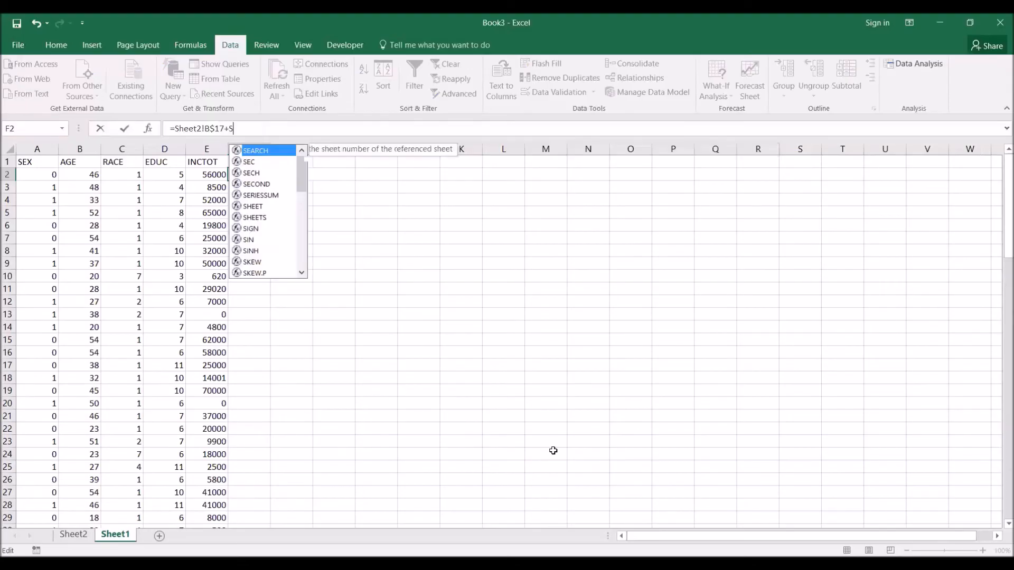
pyautogui.write('!B$1')
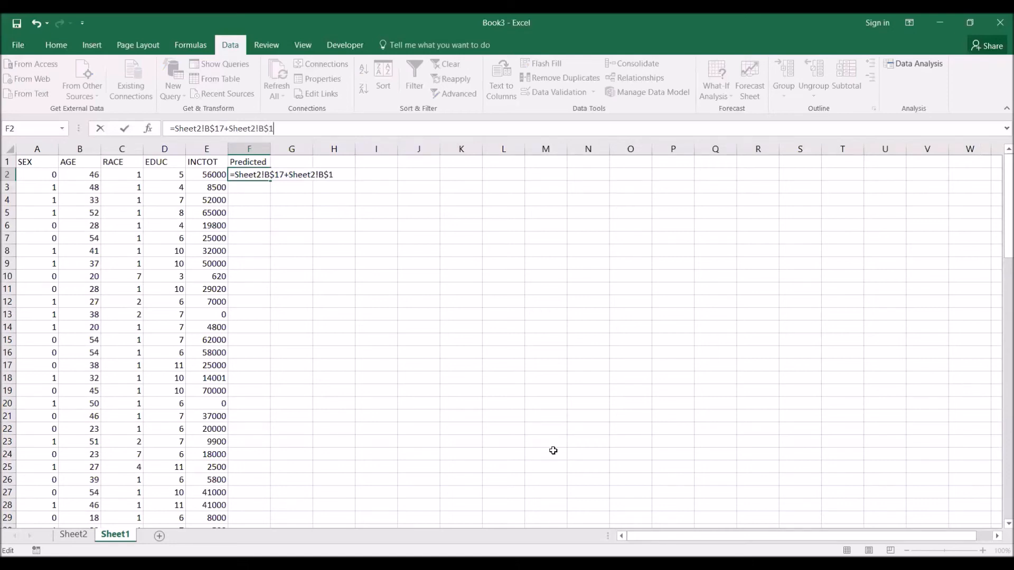
pyautogui.write('8*')
# - Extend the F2 formula with the SEX coefficient times the row's SEX value, Sheet2!B$18*A2+
pyautogui.click(38, 175)
pyautogui.write('+')
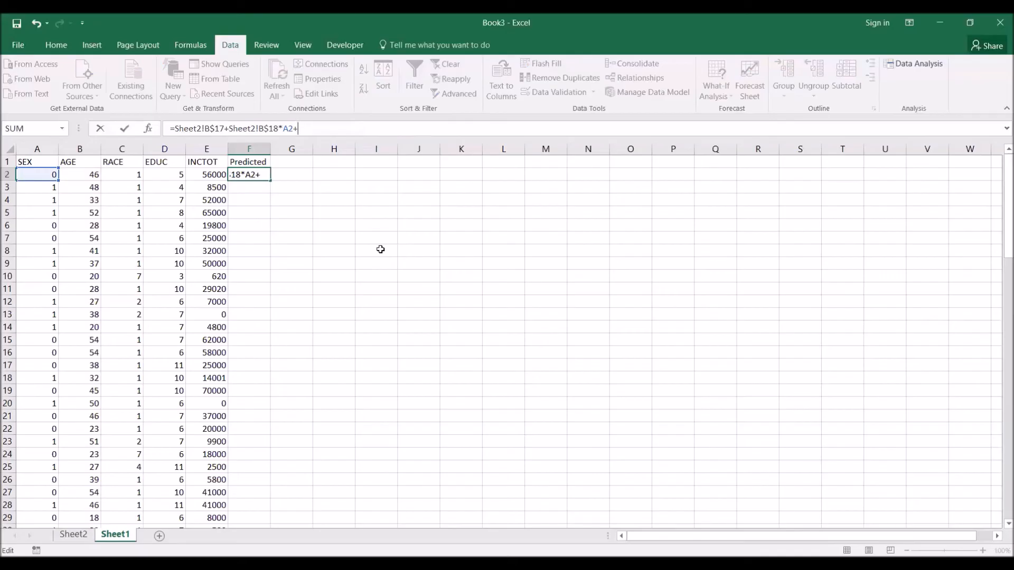
pyautogui.write('Sheet')
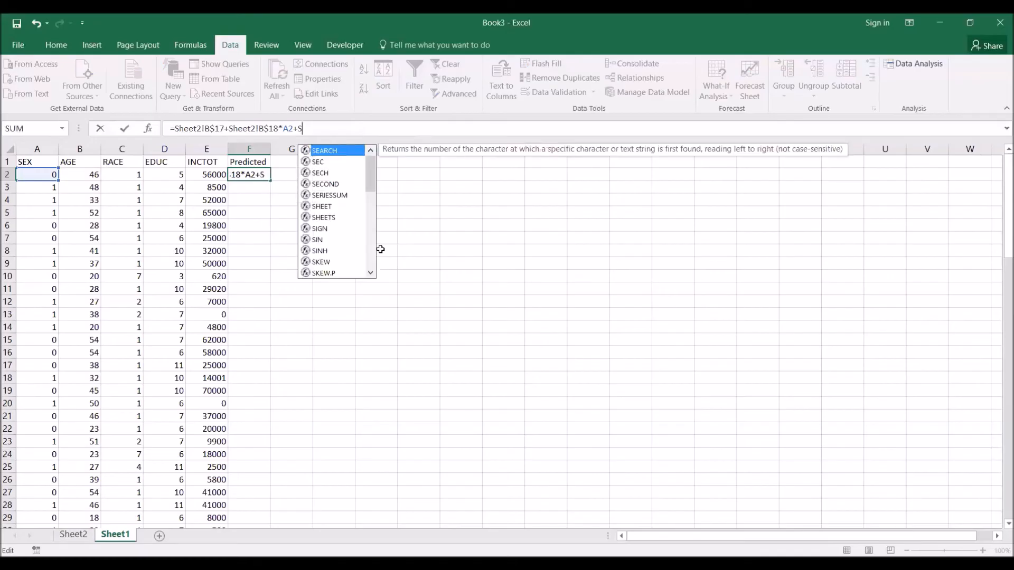
pyautogui.write('2')
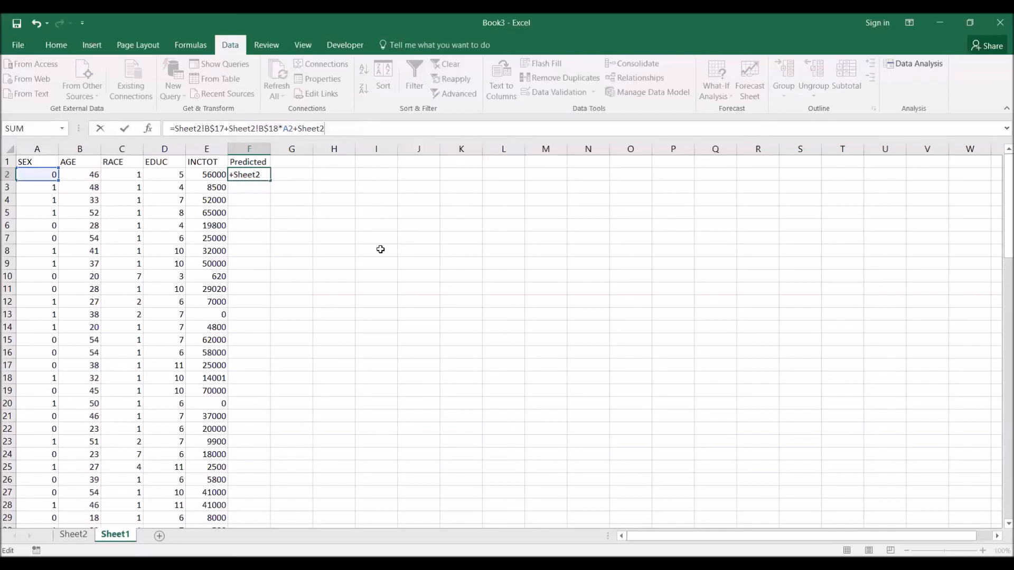
pyautogui.write('!B$19*')
# - Complete the F2 formula with the AGE coefficient times the row's AGE value, Sheet2!B$19*B2
pyautogui.click(82, 174)
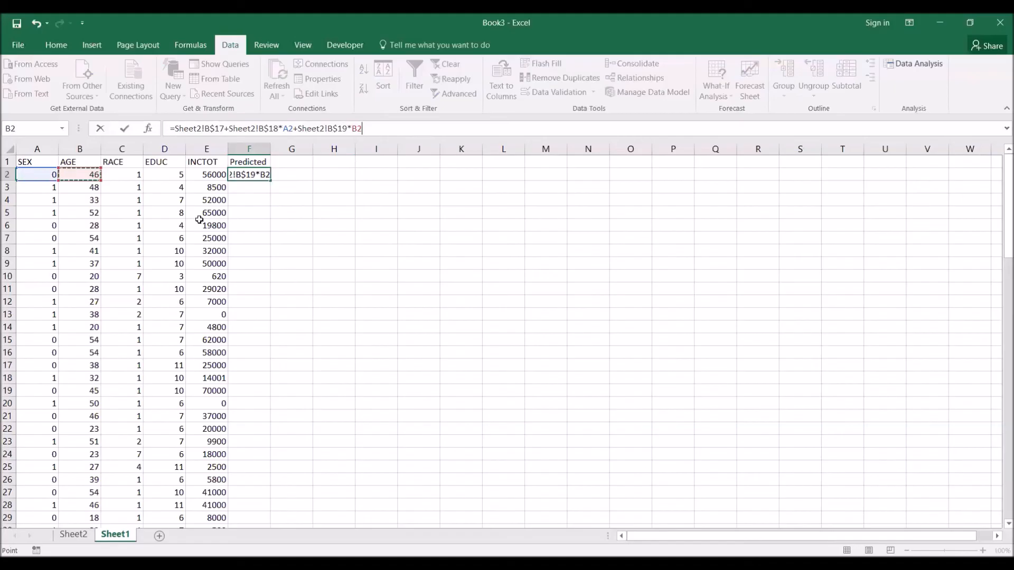
pyautogui.press('Return')
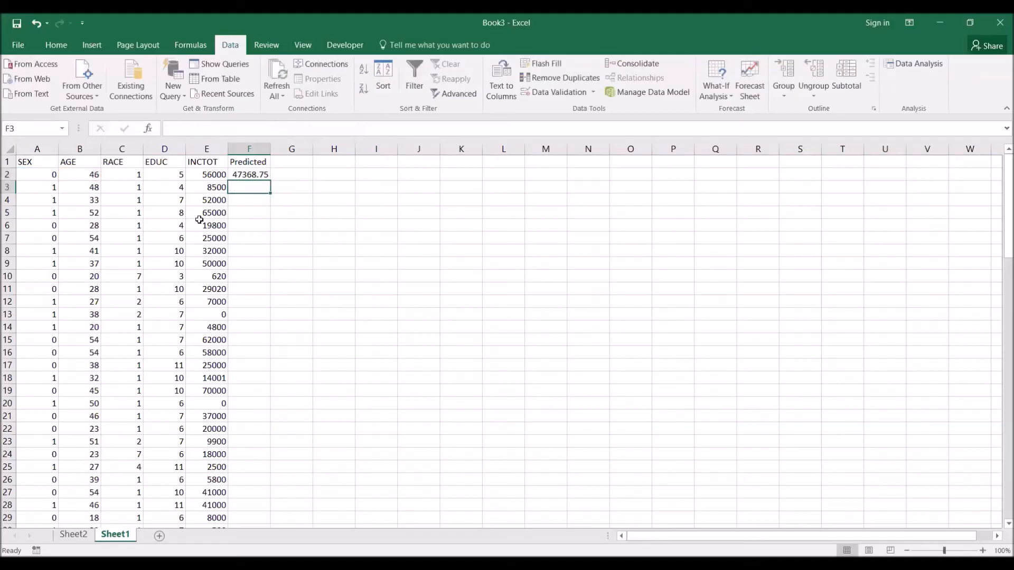
# - Fill the F2 formula down the Predicted column for all data rows and compare with the predicted values on Sheet2
pyautogui.click(249, 174)
pyautogui.doubleClick(270, 181)
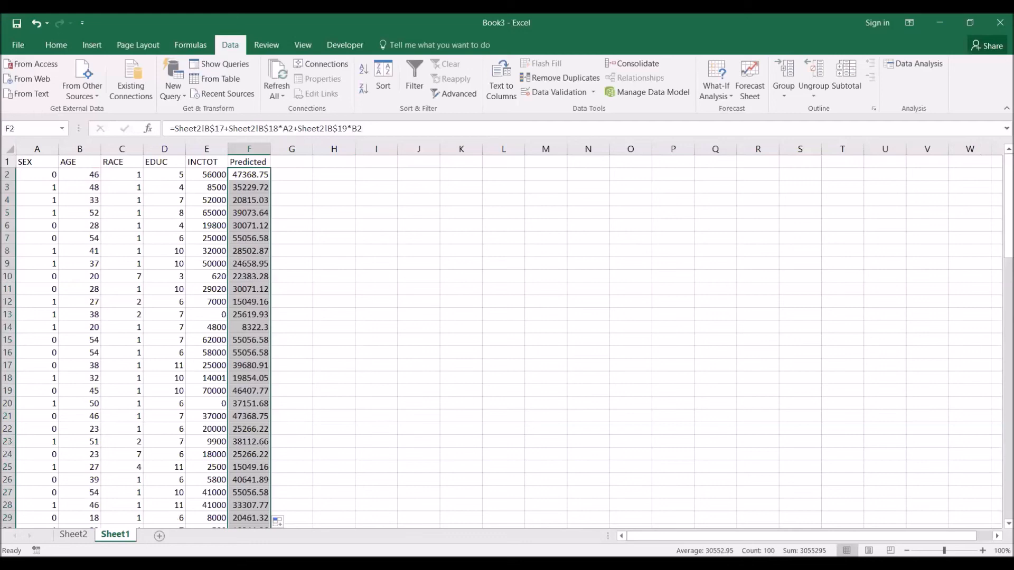
pyautogui.click(75, 535)
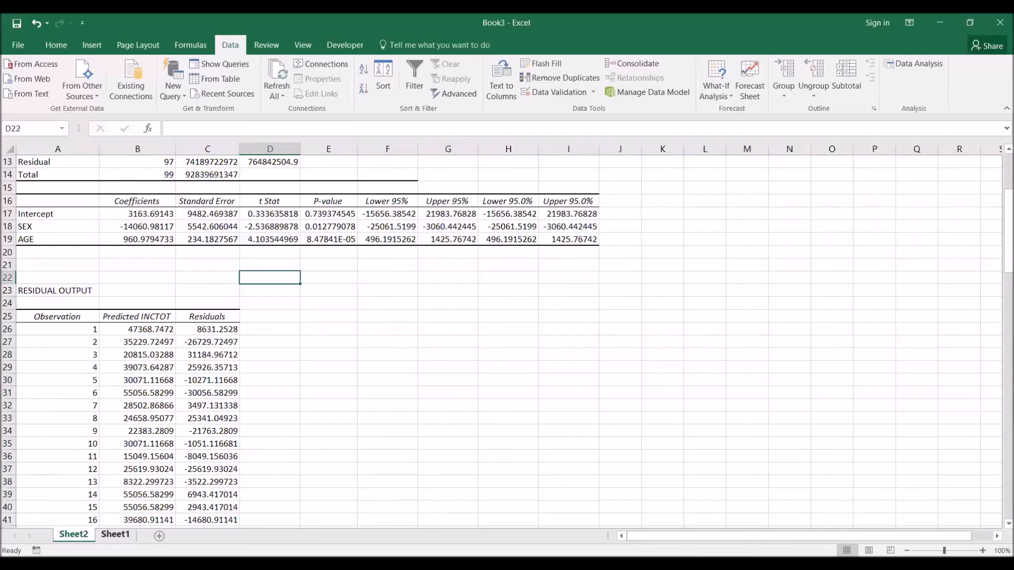
pyautogui.click(115, 535)
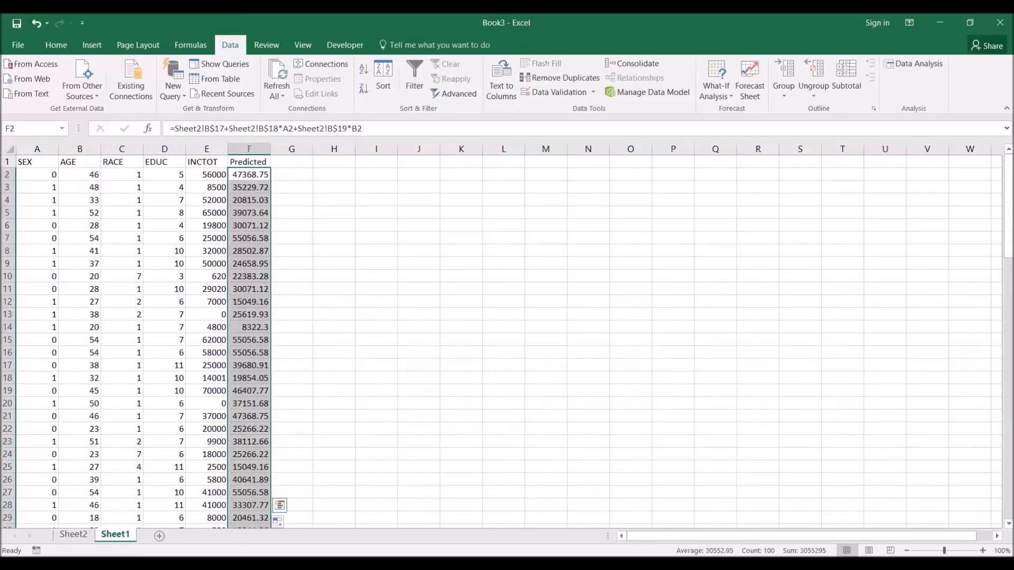
# - Add the header "Residual" in cell G1 of Sheet1
pyautogui.click(282, 158)
pyautogui.write('R')
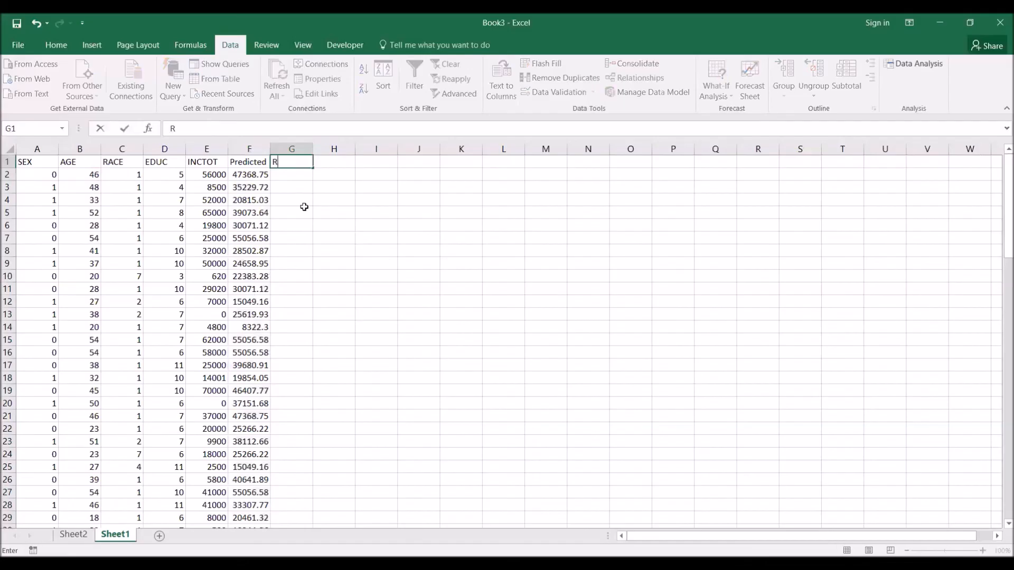
pyautogui.write('esidual')
pyautogui.press('Return')
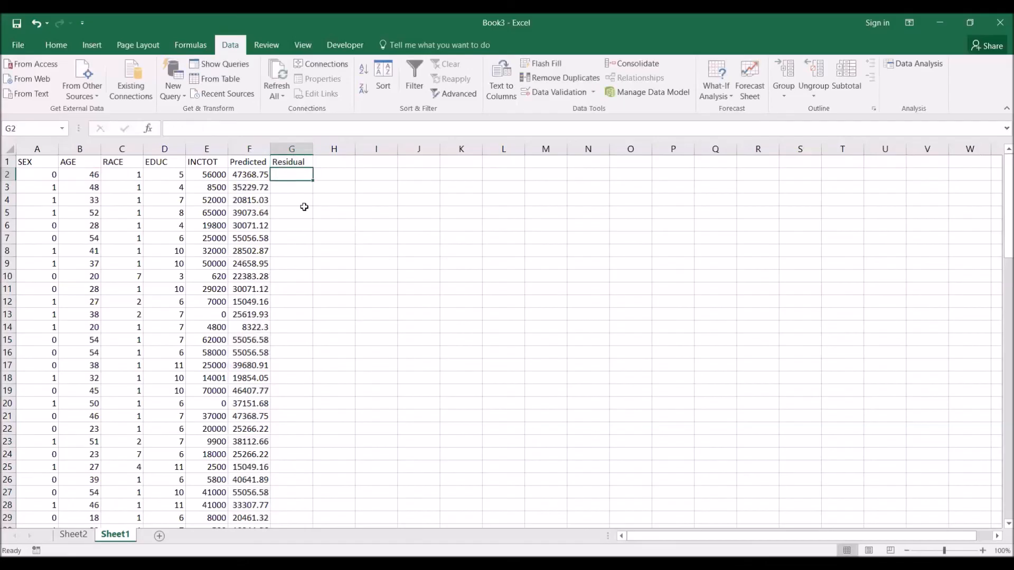
# - Calculate the first row's residual in G2 as INCTOT minus Predicted with the formula =E2-F2
pyautogui.write('=')
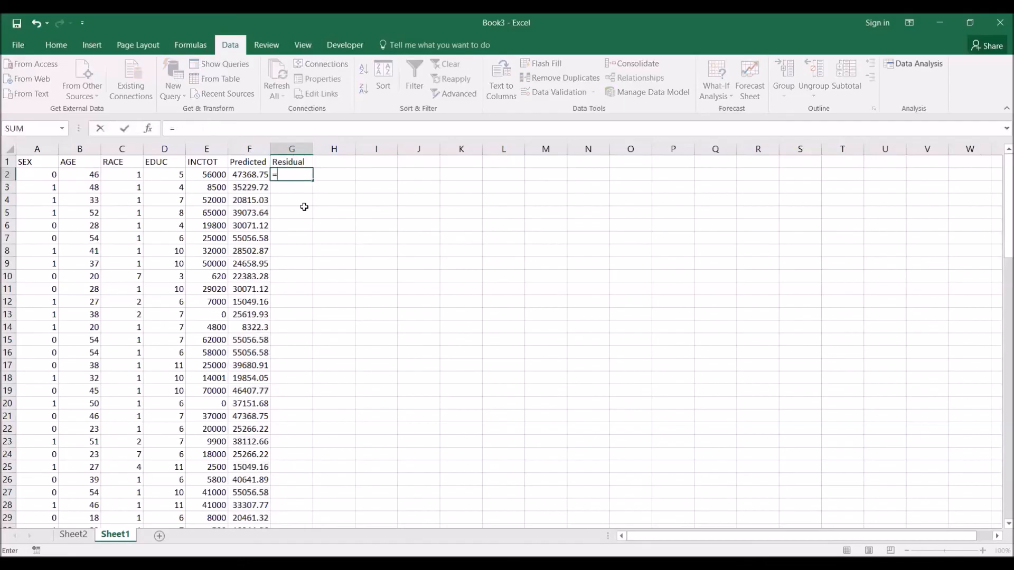
pyautogui.click(207, 175)
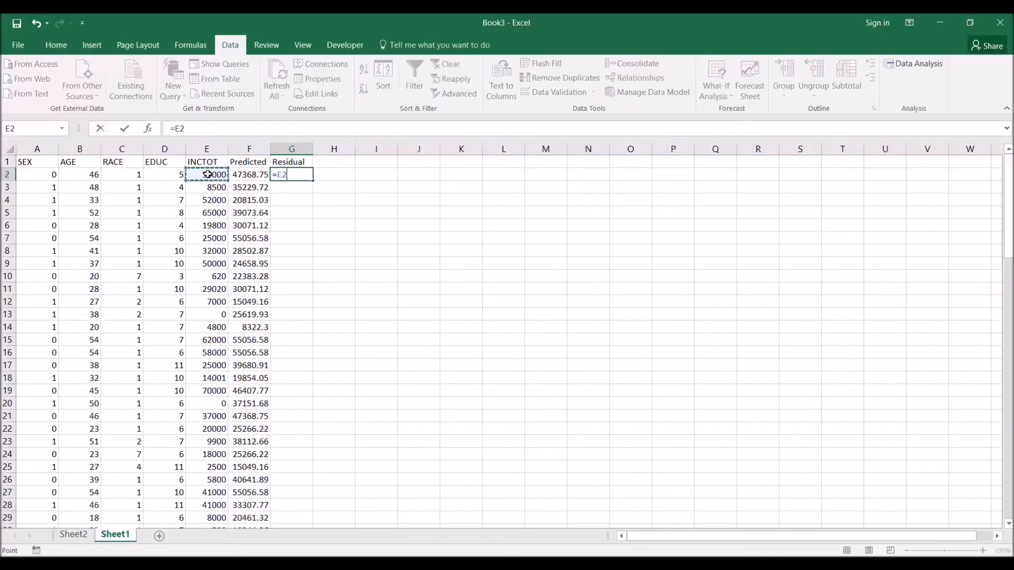
pyautogui.write('-')
pyautogui.click(246, 176)
pyautogui.press('Return')
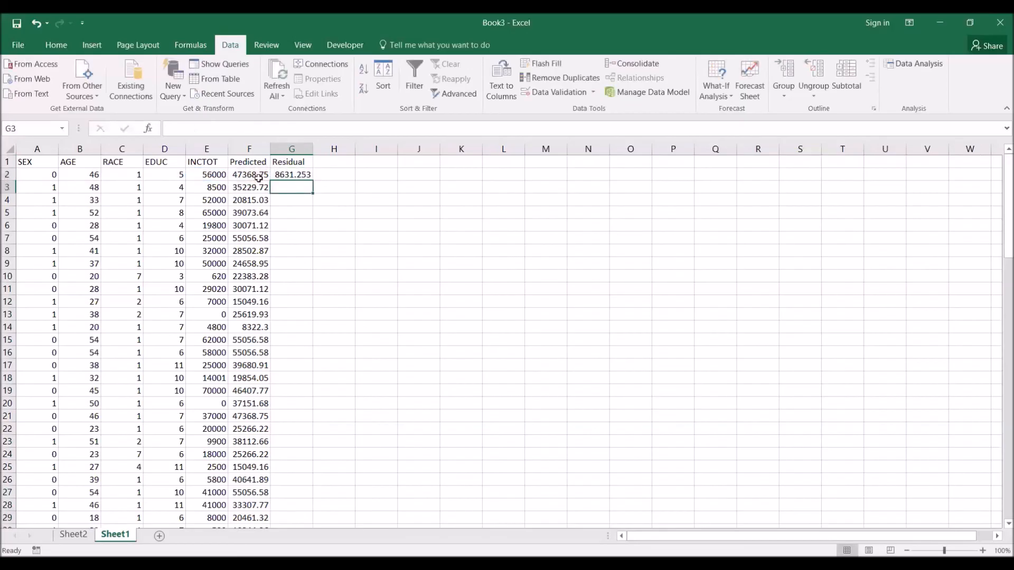
# - Fill the G2 formula down the Residual column for all data rows and compare with the residuals on Sheet2
pyautogui.click(290, 174)
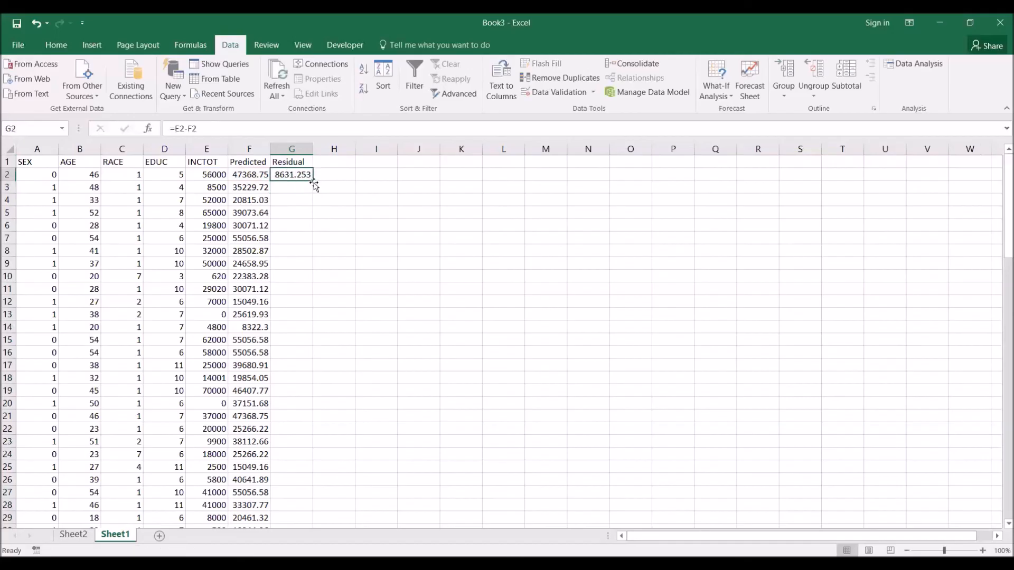
pyautogui.doubleClick(314, 183)
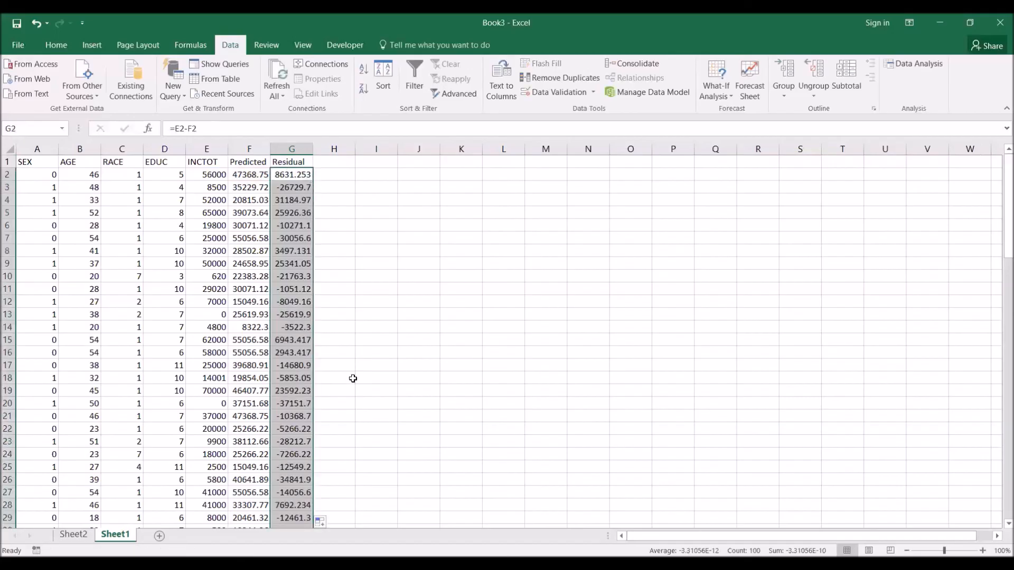
pyautogui.click(85, 536)
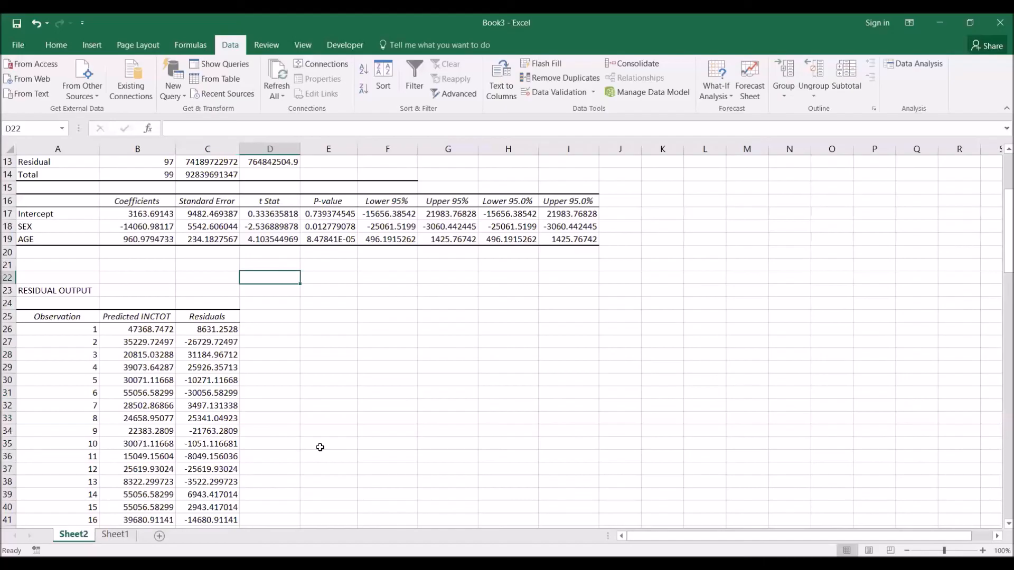